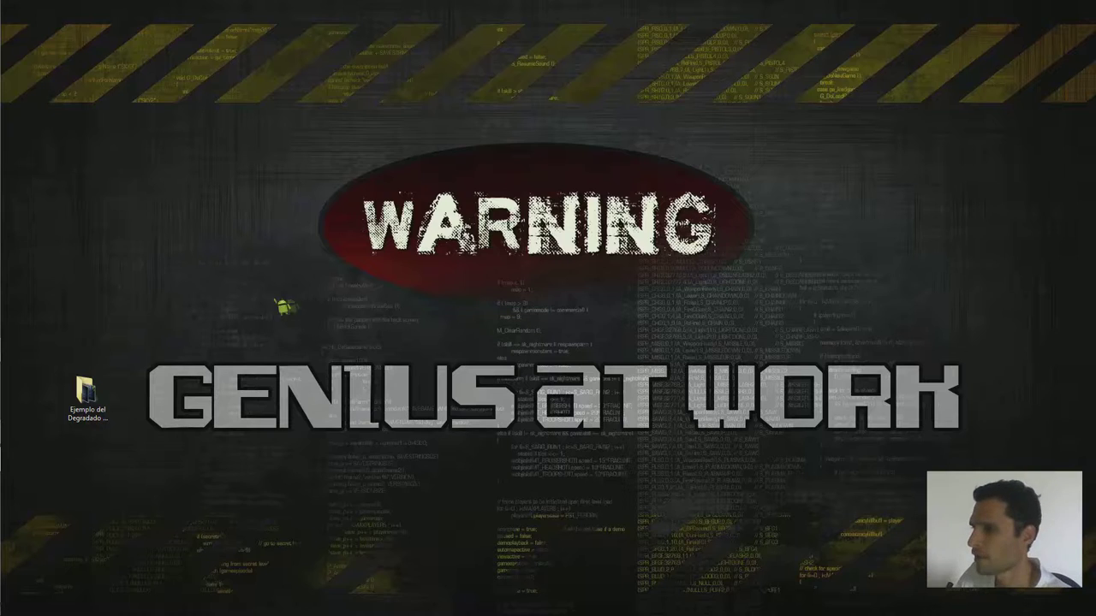
- Open CERN.jpg from the Ejemplo del Degradado de Capas folder in Photo Viewer
{"action": "left_click", "coordinate": [111, 411]}
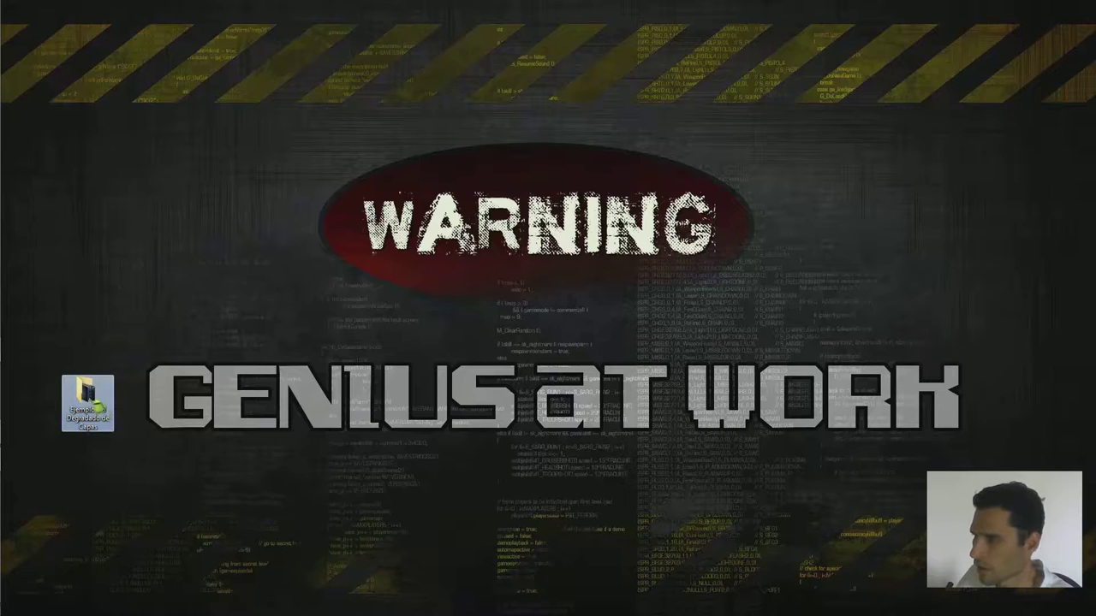
{"action": "double_click", "coordinate": [102, 402]}
{"action": "left_click", "coordinate": [384, 184]}
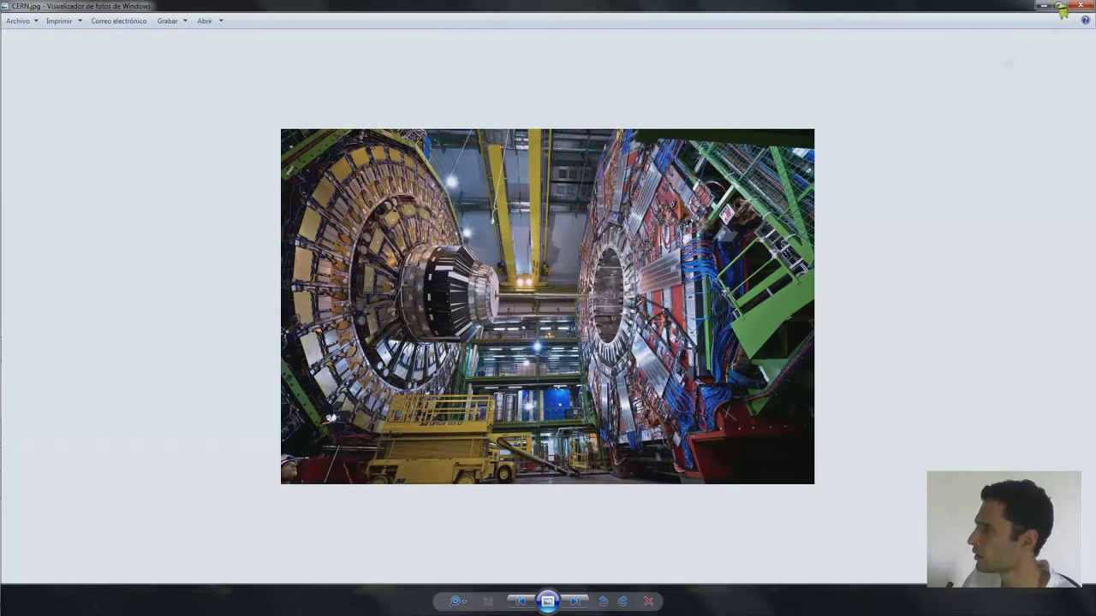
- Browse through Portada.png and the finished Portada_ejemplo.jpg, then close the viewer
{"action": "left_click", "coordinate": [579, 603]}
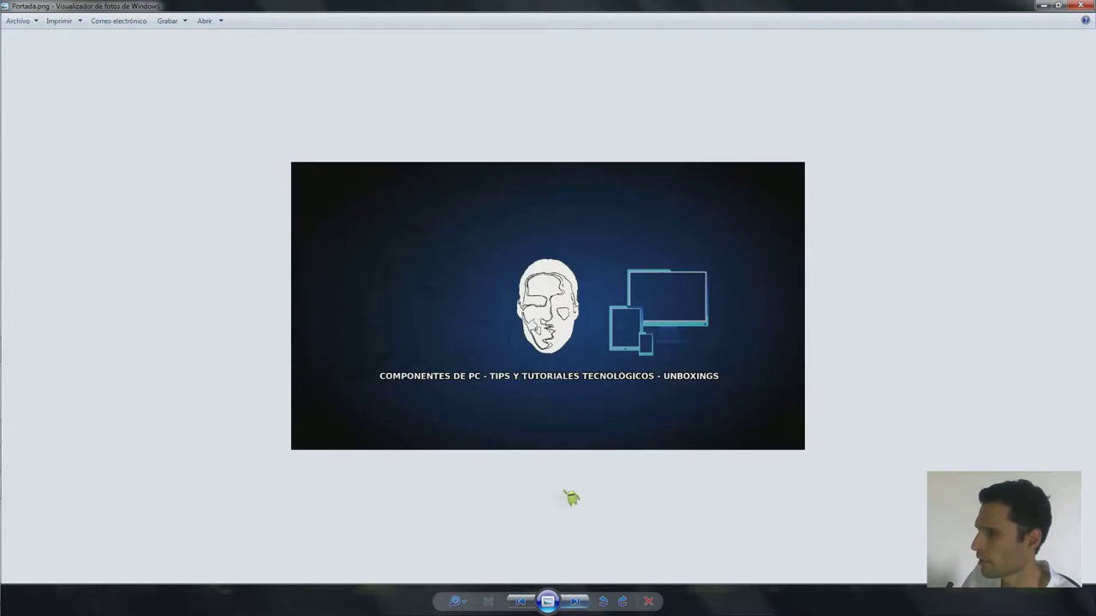
{"action": "left_click", "coordinate": [579, 602]}
{"action": "left_click", "coordinate": [579, 602]}
{"action": "left_click", "coordinate": [582, 604]}
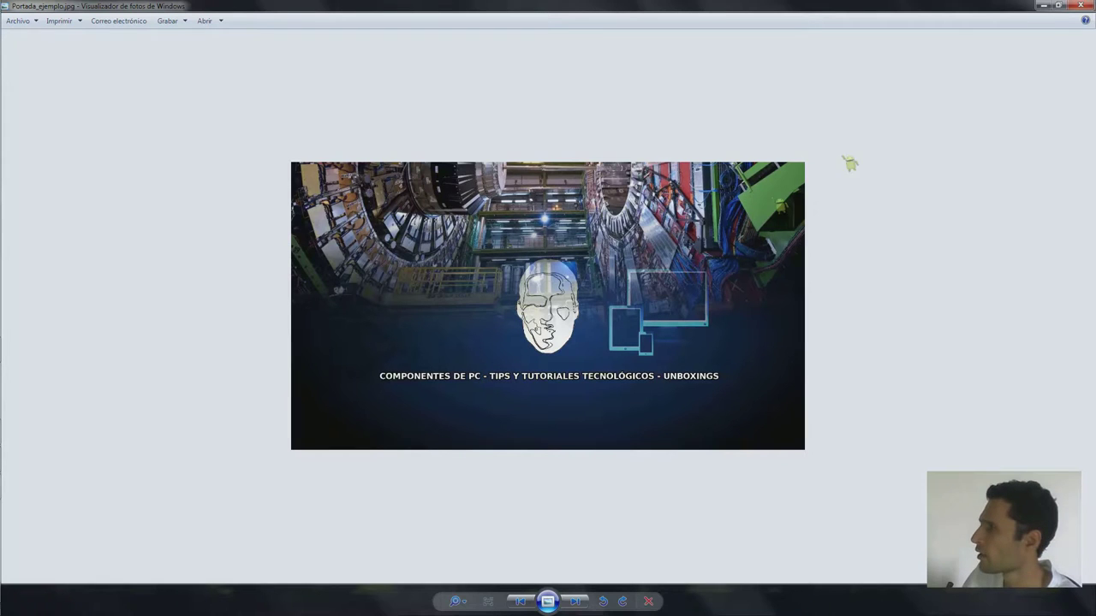
{"action": "left_click", "coordinate": [1080, 5]}
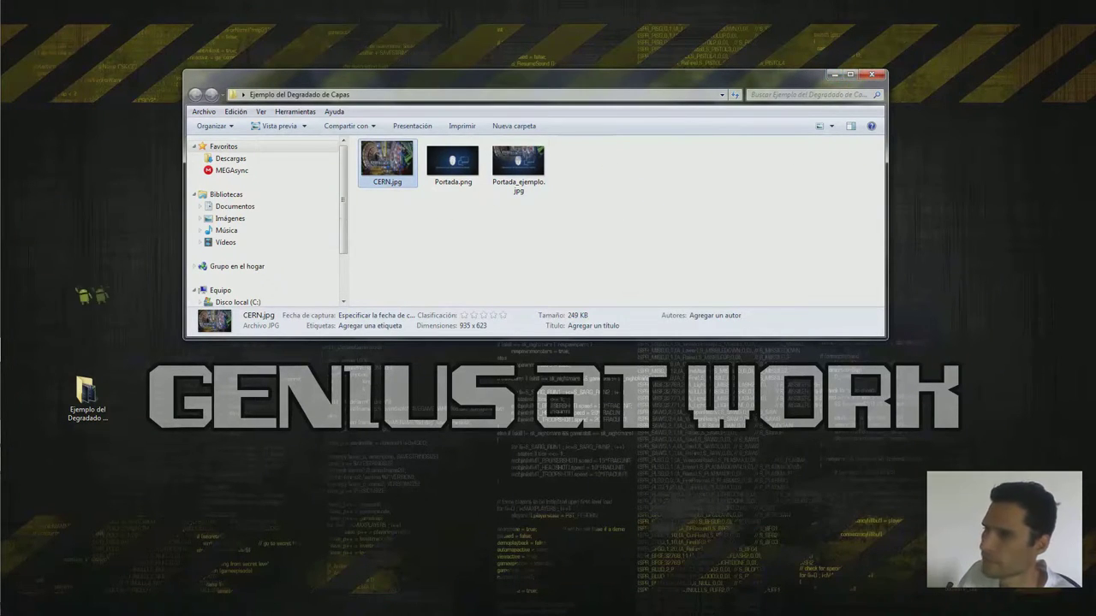
{"action": "left_click", "coordinate": [17, 431]}
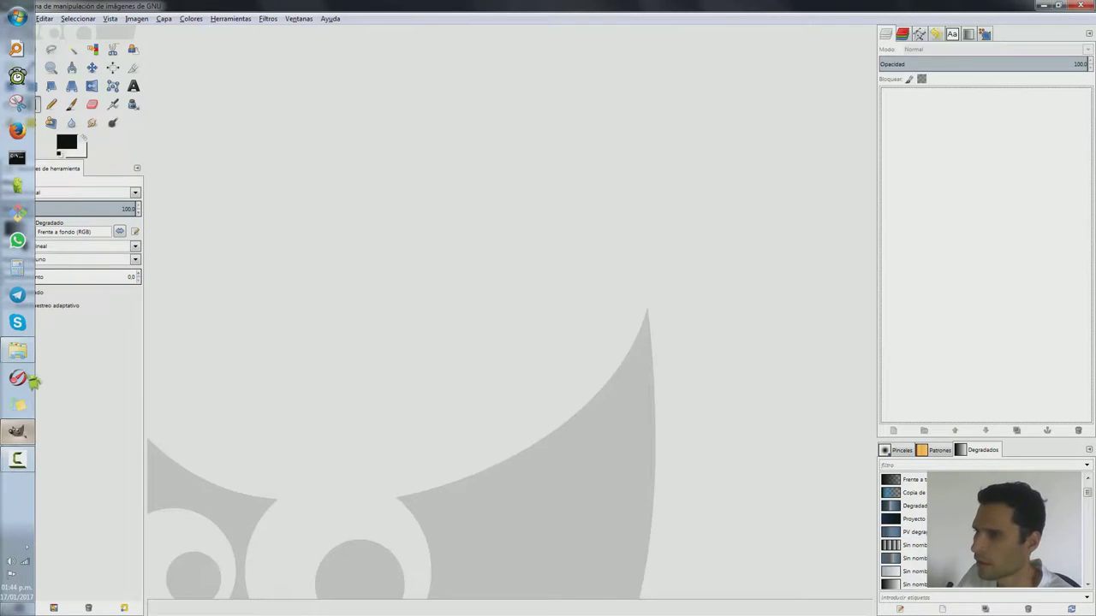
- Drag CERN.jpg and Portada.png from the example folder into GIMP as two separate images
{"action": "left_click", "coordinate": [17, 351]}
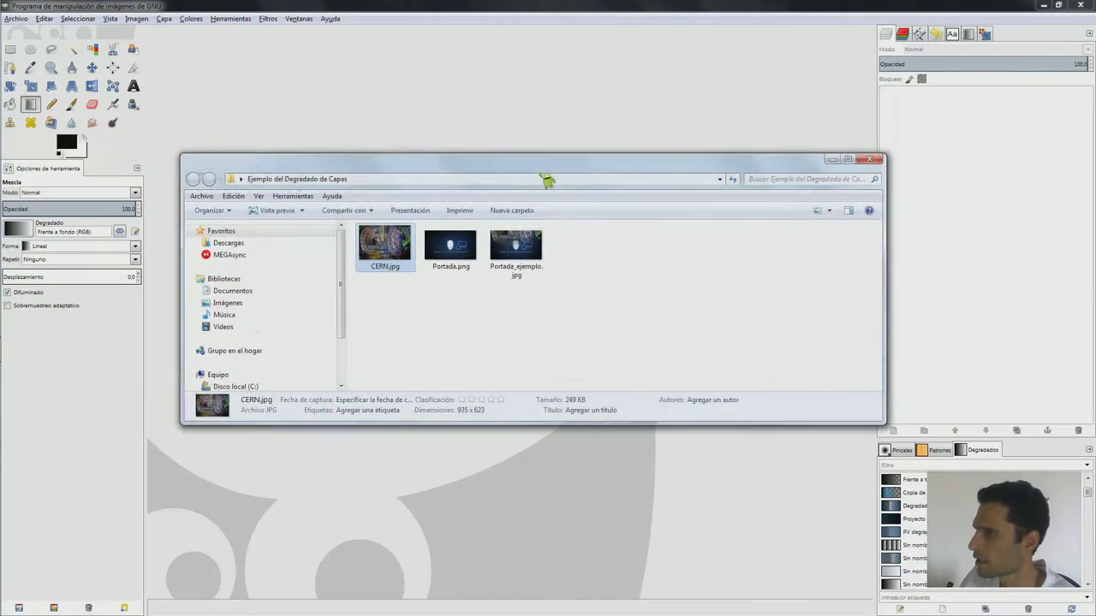
{"action": "left_click_drag", "start_coordinate": [462, 313], "coordinate": [404, 255]}
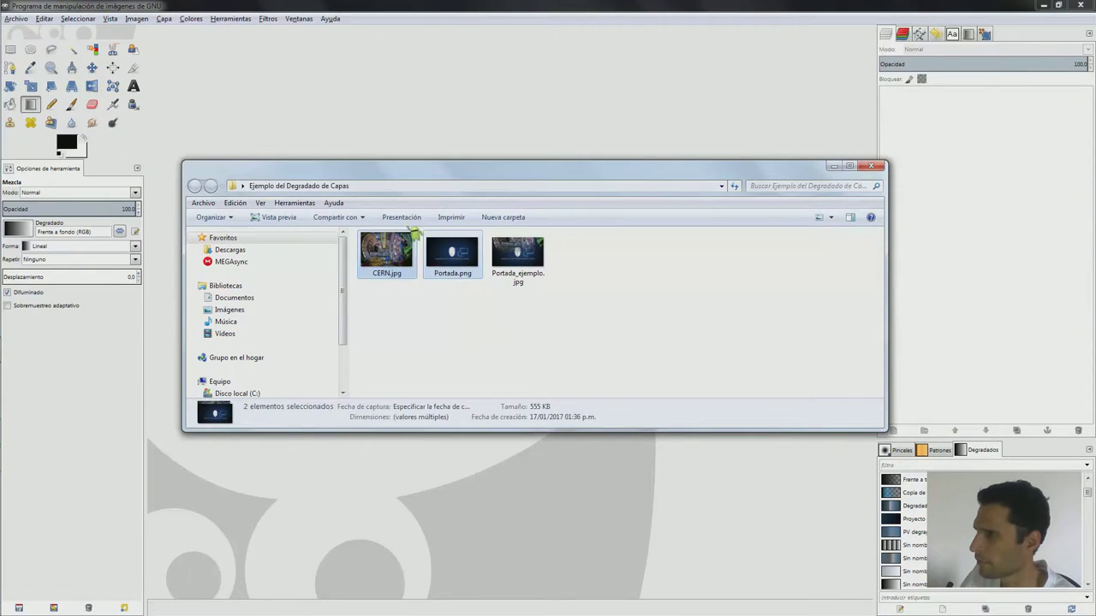
{"action": "left_click_drag", "start_coordinate": [454, 138], "coordinate": [658, 124]}
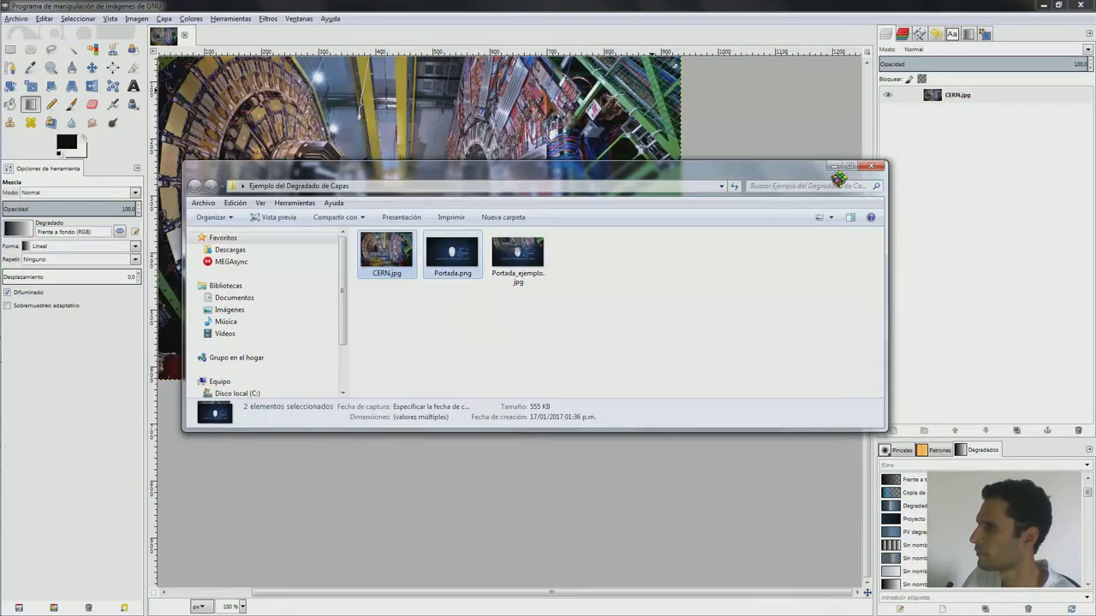
{"action": "left_click", "coordinate": [835, 166]}
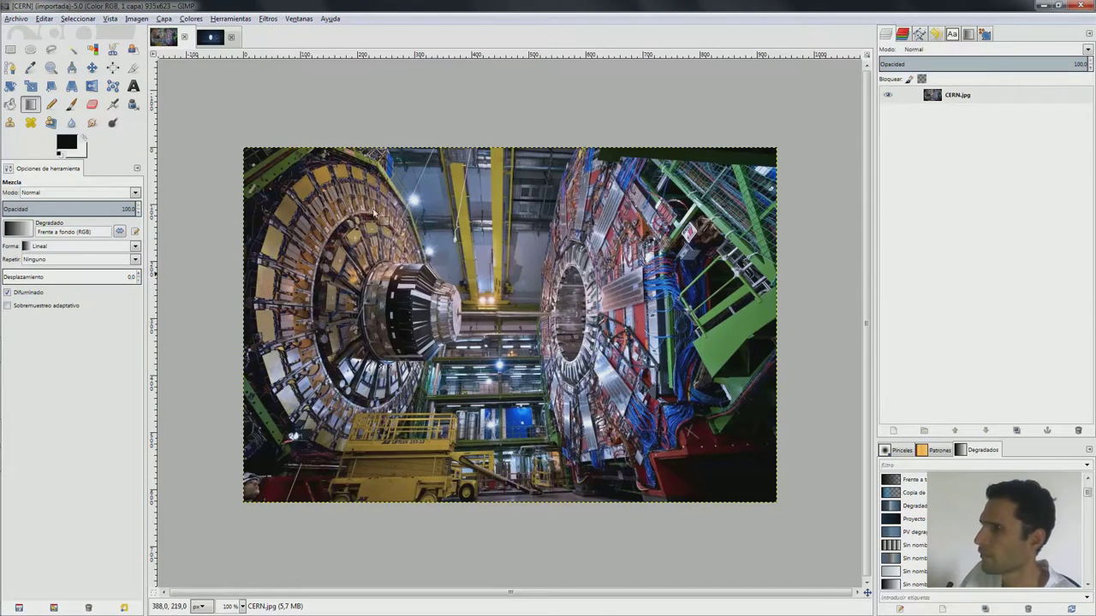
- Close the separate CERN.jpg image, leaving Portada.png on the canvas
{"action": "left_click_drag", "start_coordinate": [210, 36], "coordinate": [224, 45]}
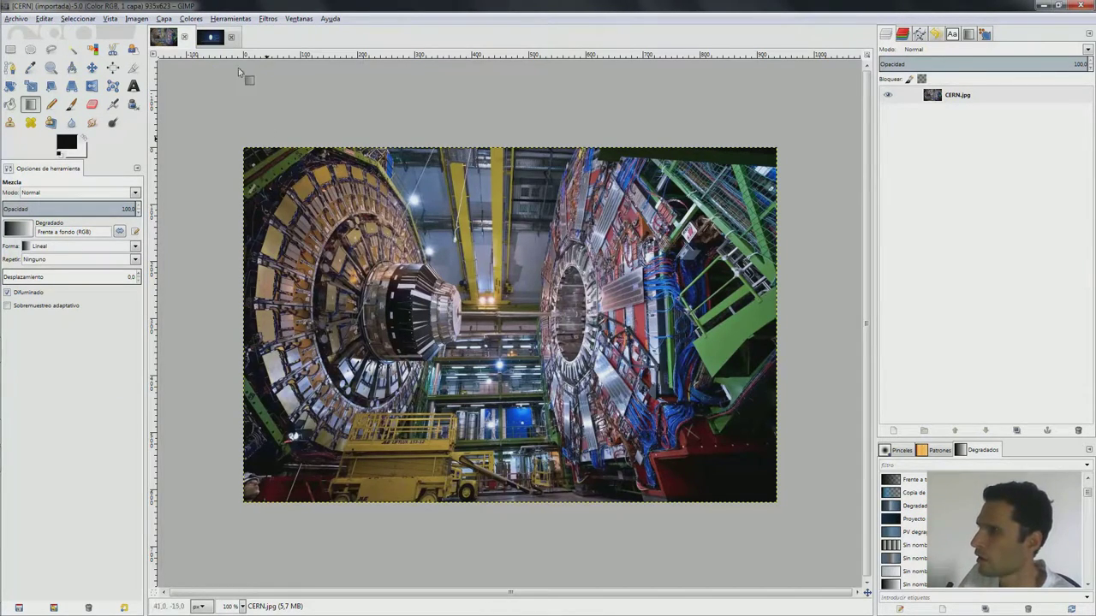
{"action": "mouse_move", "coordinate": [225, 44]}
{"action": "left_mouse_down"}
{"action": "mouse_move", "coordinate": [177, 41]}
{"action": "mouse_move", "coordinate": [946, 109]}
{"action": "left_mouse_up"}
{"action": "left_click", "coordinate": [183, 36]}
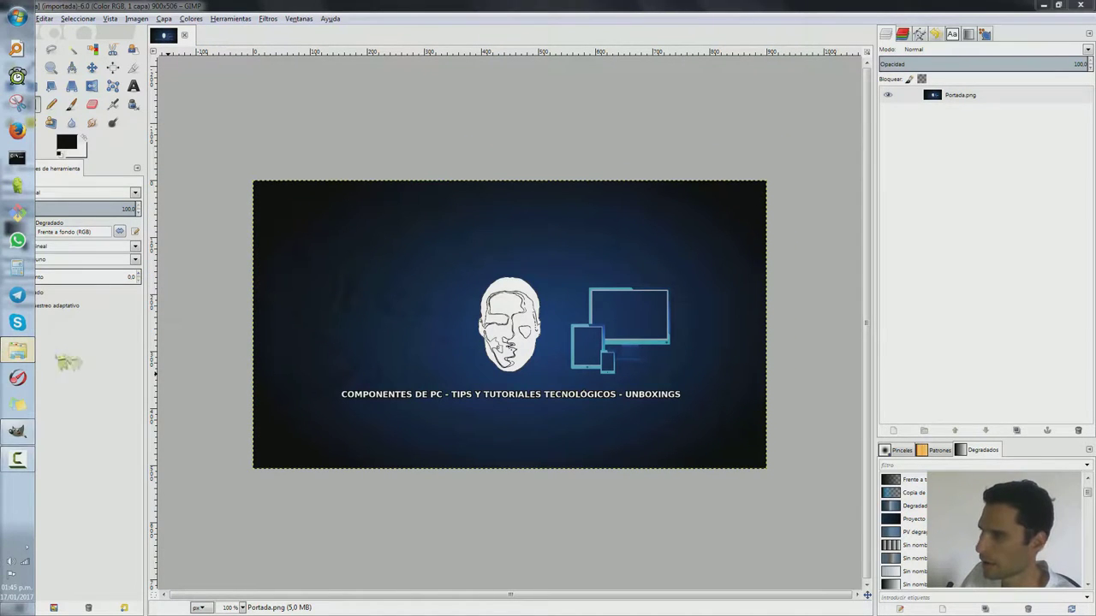
- Drag CERN.jpg from the folder onto the Portada canvas as a new layer
{"action": "left_click", "coordinate": [291, 319]}
{"action": "left_click_drag", "start_coordinate": [445, 206], "coordinate": [411, 398]}
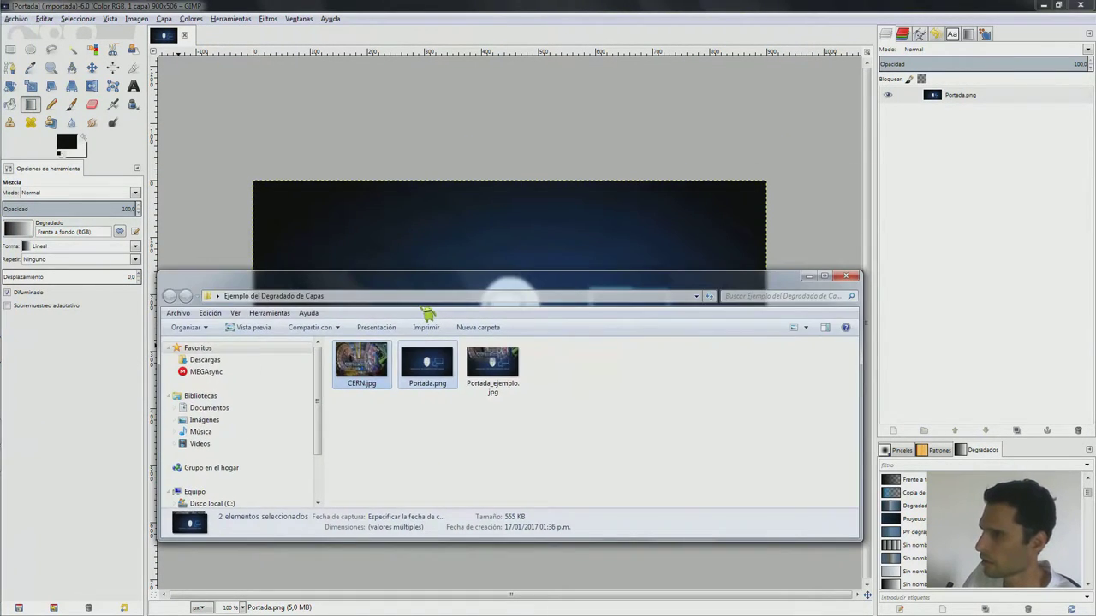
{"action": "left_click_drag", "start_coordinate": [353, 449], "coordinate": [453, 295]}
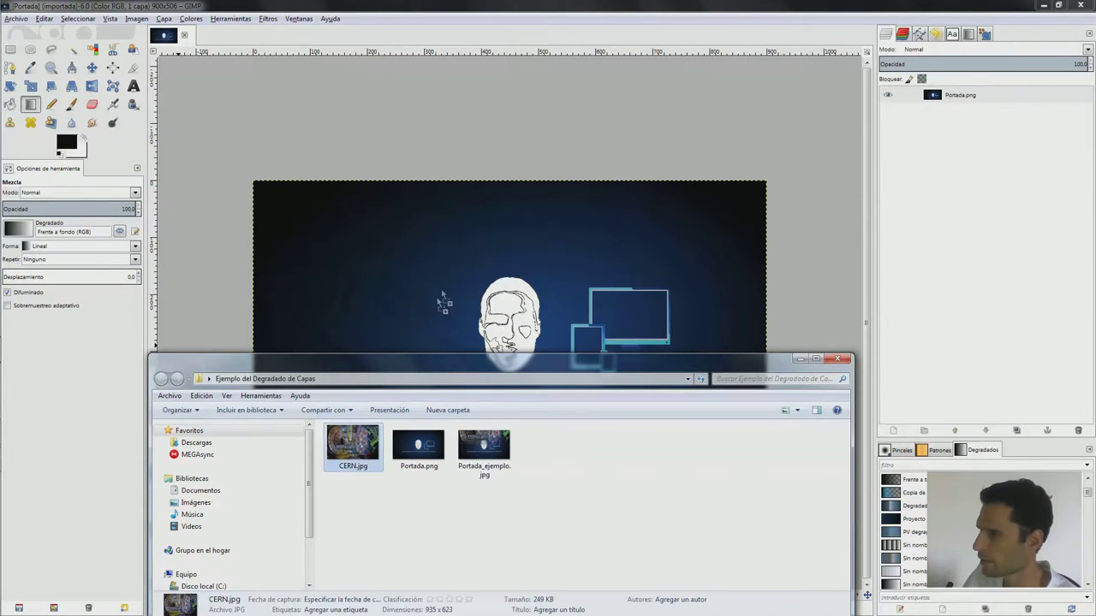
{"action": "left_click_drag", "start_coordinate": [453, 296], "coordinate": [826, 377]}
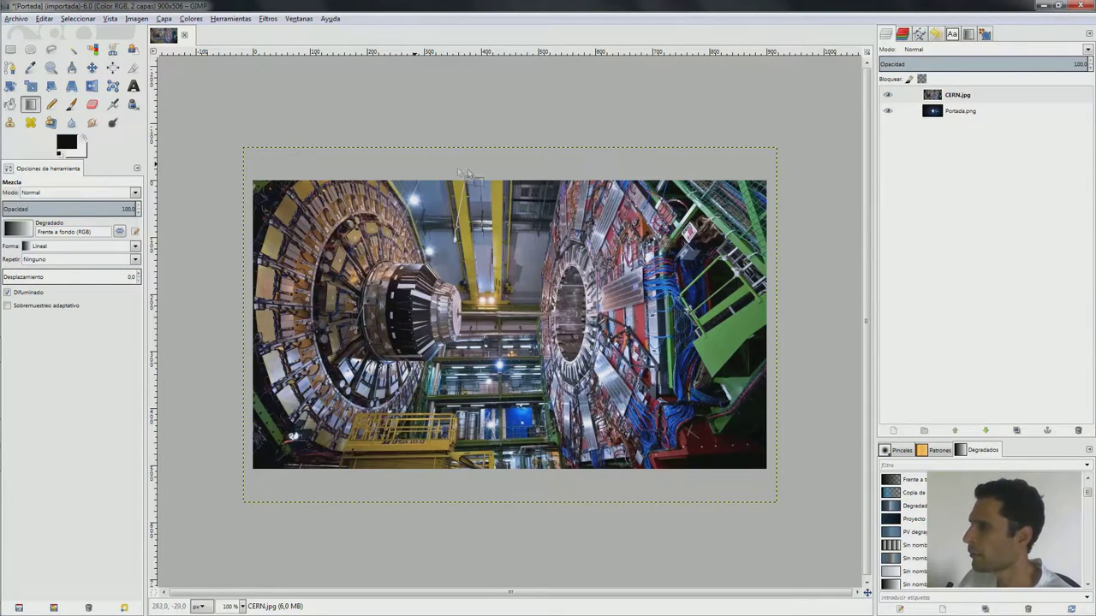
- Move the CERN photo up to the top of the banner with the Move tool
{"action": "left_click", "coordinate": [92, 66]}
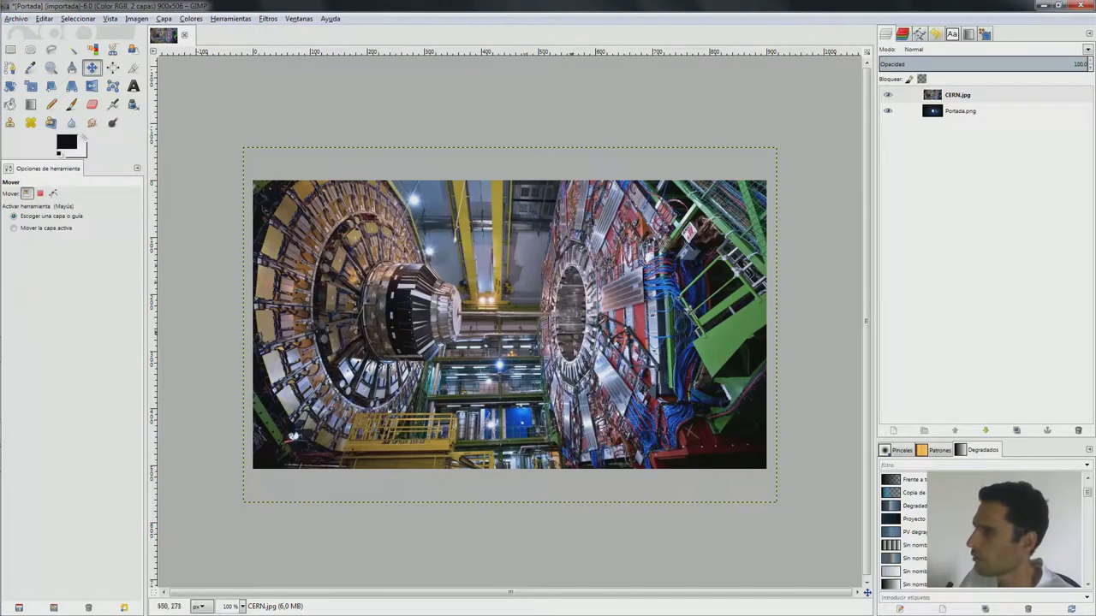
{"action": "mouse_move", "coordinate": [575, 368]}
{"action": "left_mouse_down"}
{"action": "mouse_move", "coordinate": [585, 215]}
{"action": "mouse_move", "coordinate": [577, 221]}
{"action": "left_mouse_up"}
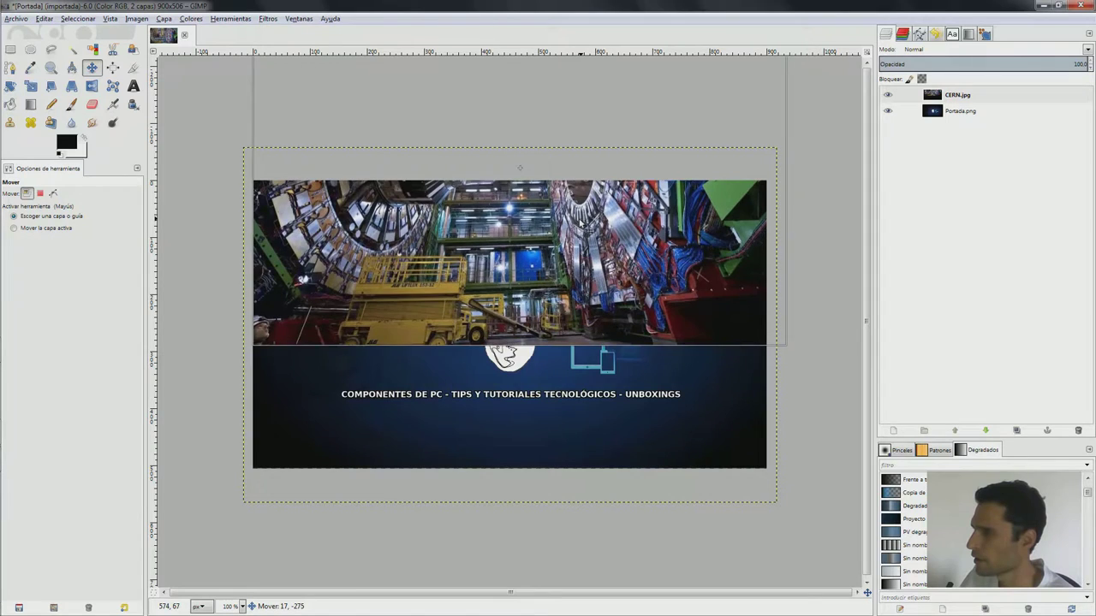
{"action": "left_click_drag", "start_coordinate": [579, 221], "coordinate": [580, 221]}
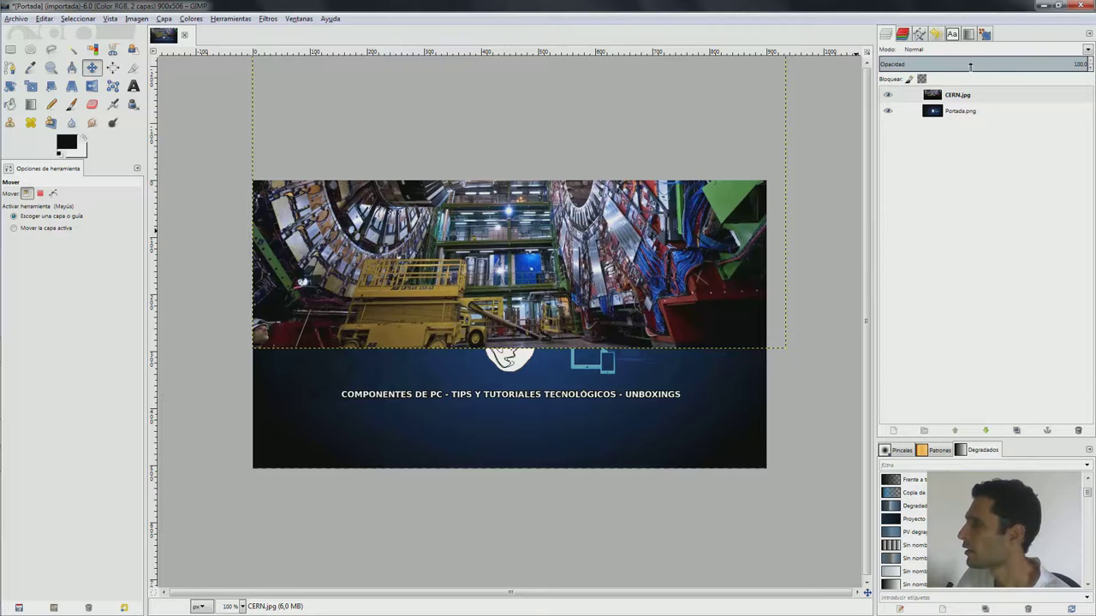
- Lower the CERN layer's opacity to check alignment, then restore it to 100
{"action": "left_click", "coordinate": [972, 65]}
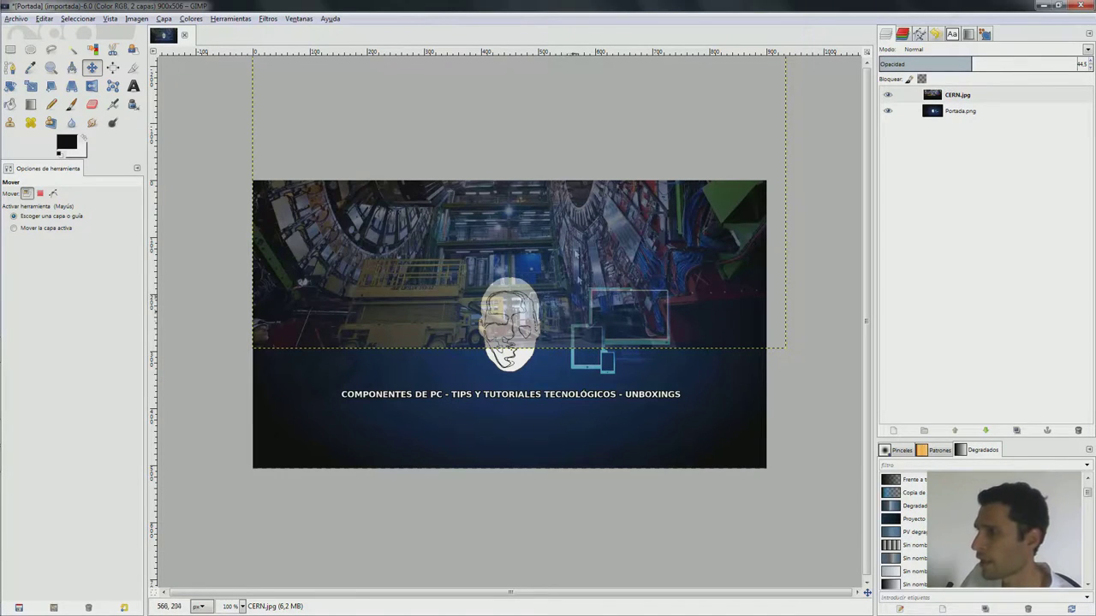
{"action": "left_click", "coordinate": [1039, 64]}
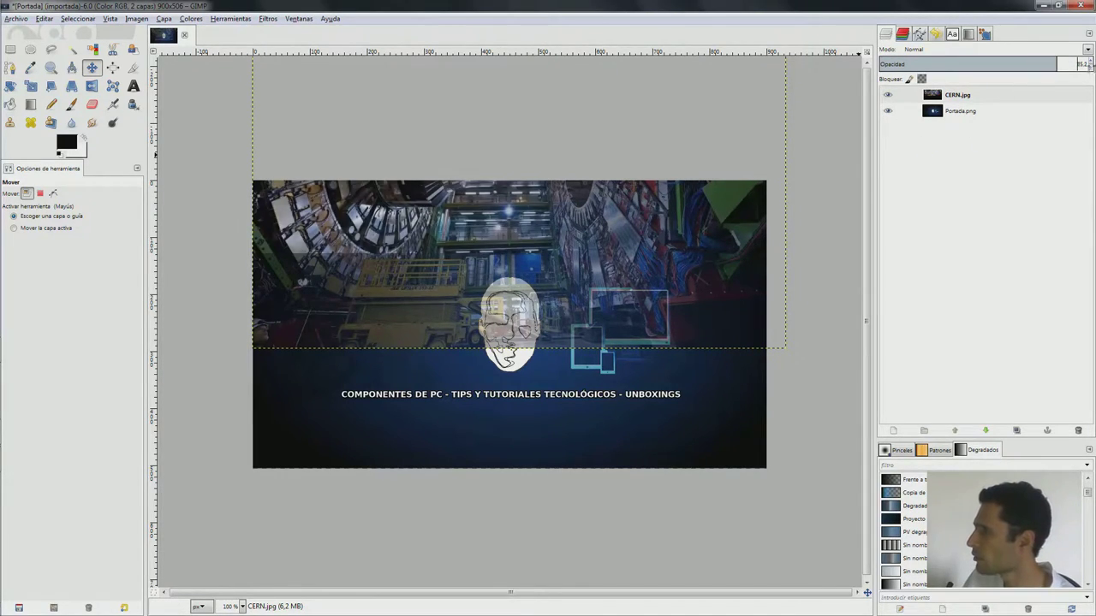
{"action": "left_click", "coordinate": [1082, 65]}
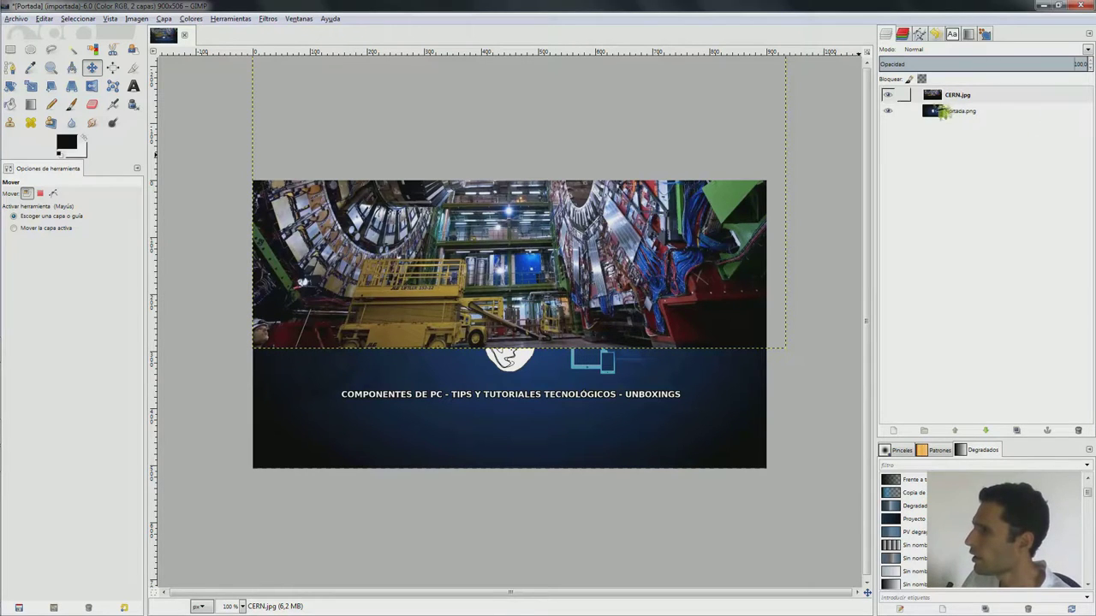
{"action": "right_click", "coordinate": [961, 98]}
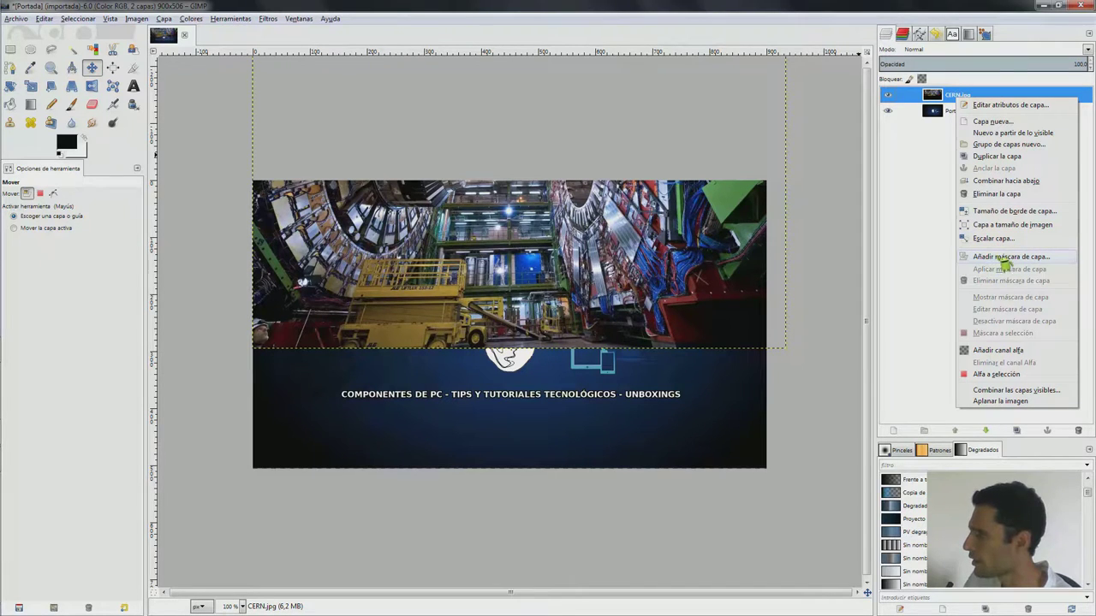
- Add a Blanco (opacidad total) layer mask to CERN.jpg and select the mask for editing
{"action": "left_click", "coordinate": [1006, 257]}
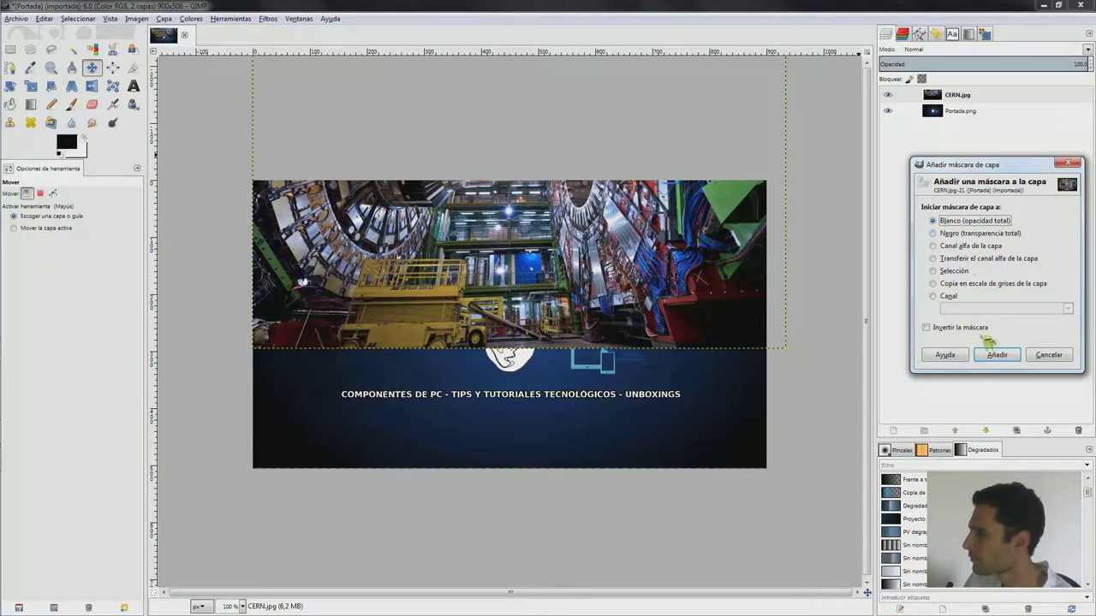
{"action": "left_click", "coordinate": [998, 358]}
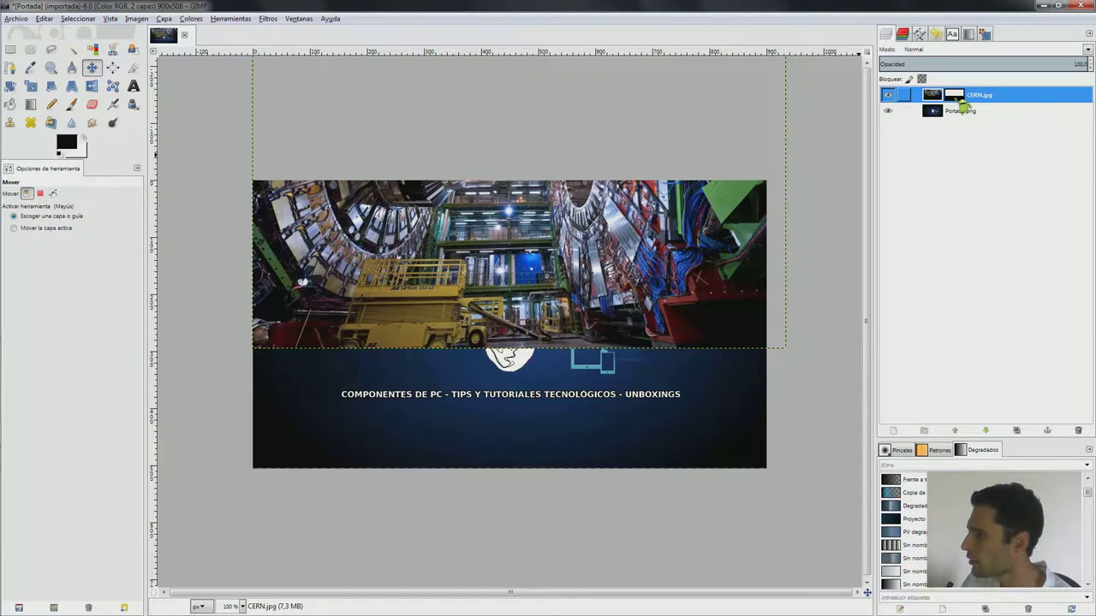
{"action": "left_click", "coordinate": [953, 101]}
{"action": "left_click", "coordinate": [954, 97]}
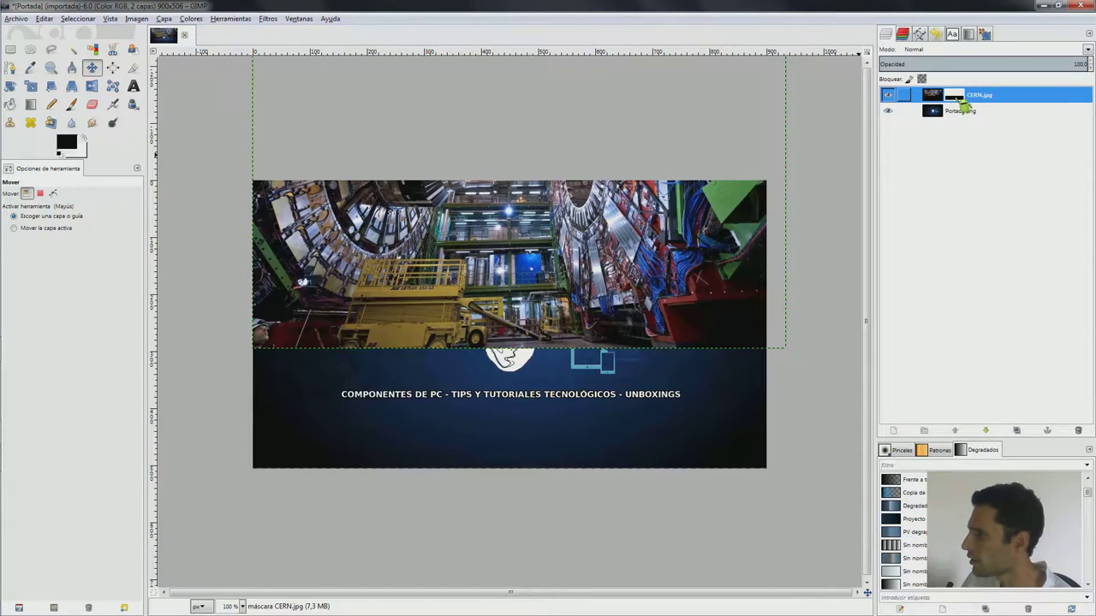
{"action": "left_click", "coordinate": [932, 95]}
{"action": "left_click", "coordinate": [954, 95]}
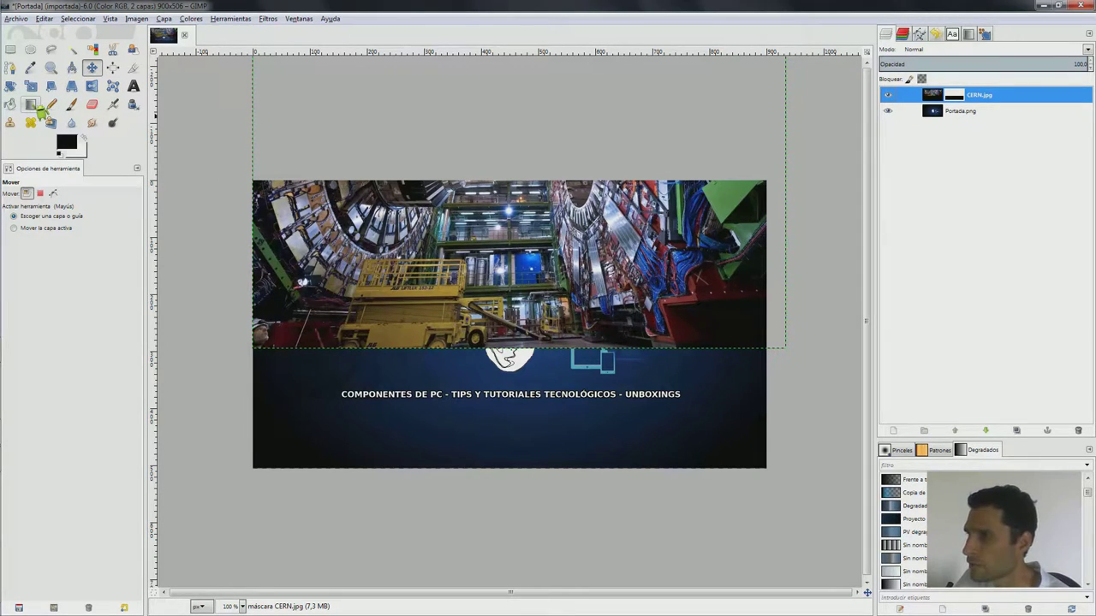
{"action": "left_click", "coordinate": [38, 109]}
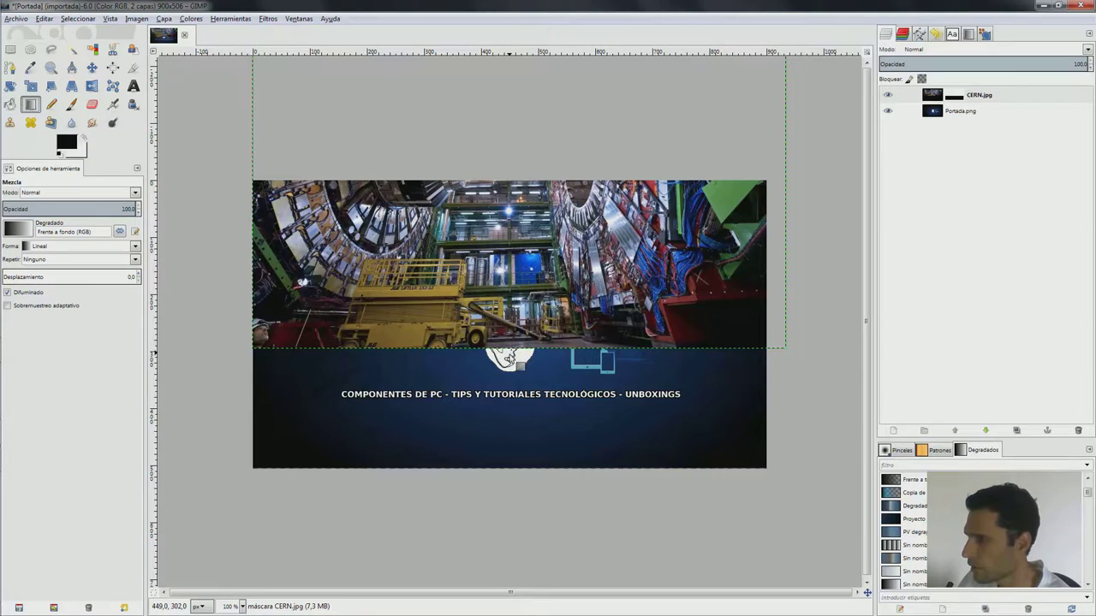
- Draw a vertical gradient on the CERN.jpg mask so the photo fades downward, then select Portada.png
{"action": "left_click_drag", "start_coordinate": [511, 345], "coordinate": [510, 240]}
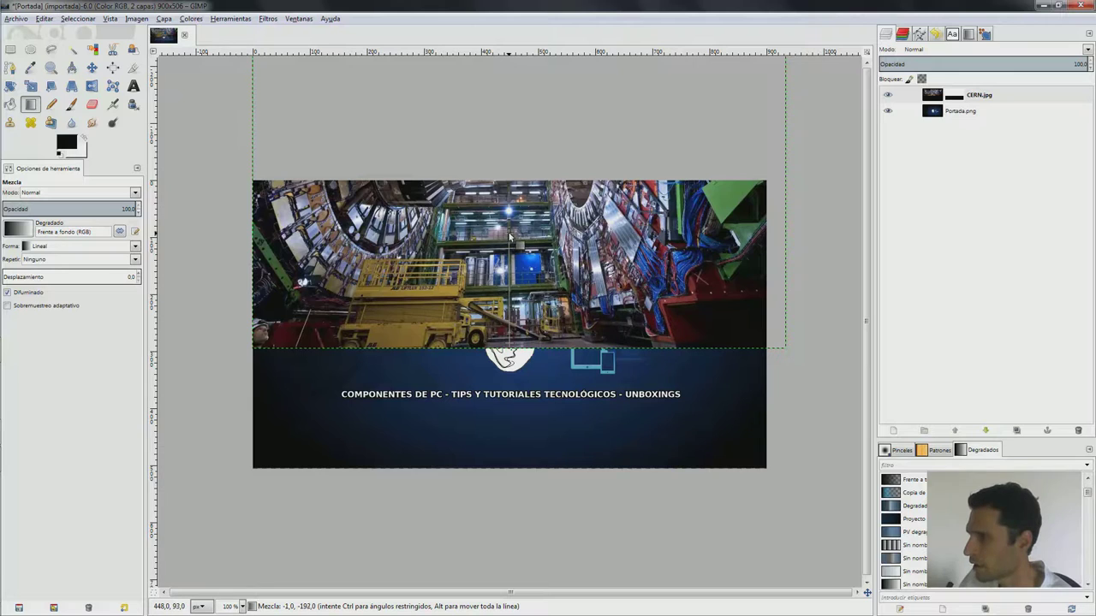
{"action": "left_click_drag", "start_coordinate": [509, 244], "coordinate": [509, 242]}
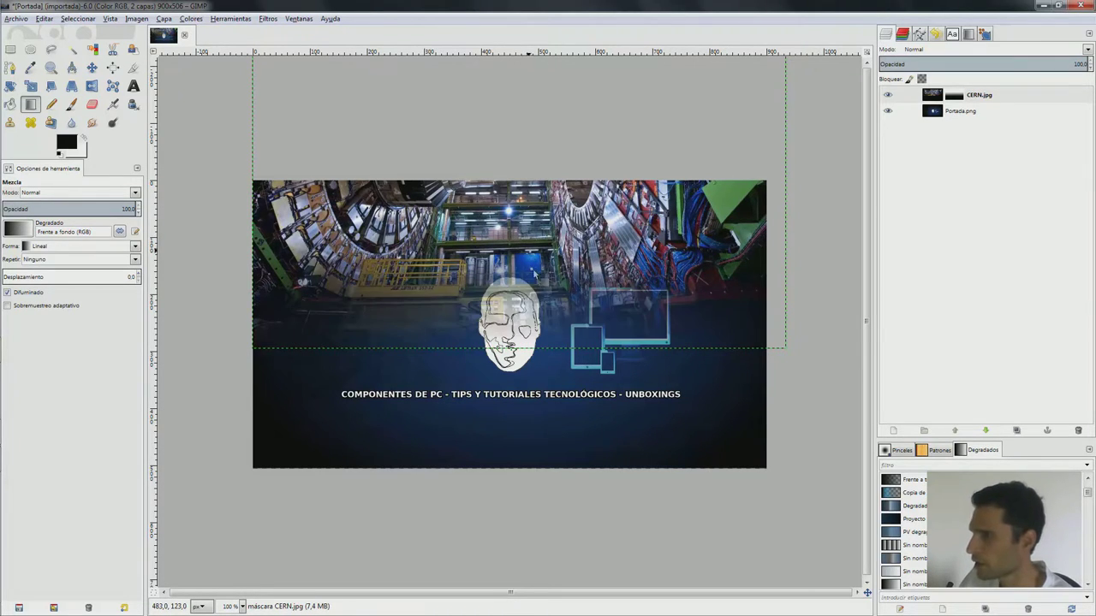
{"action": "left_click", "coordinate": [983, 113]}
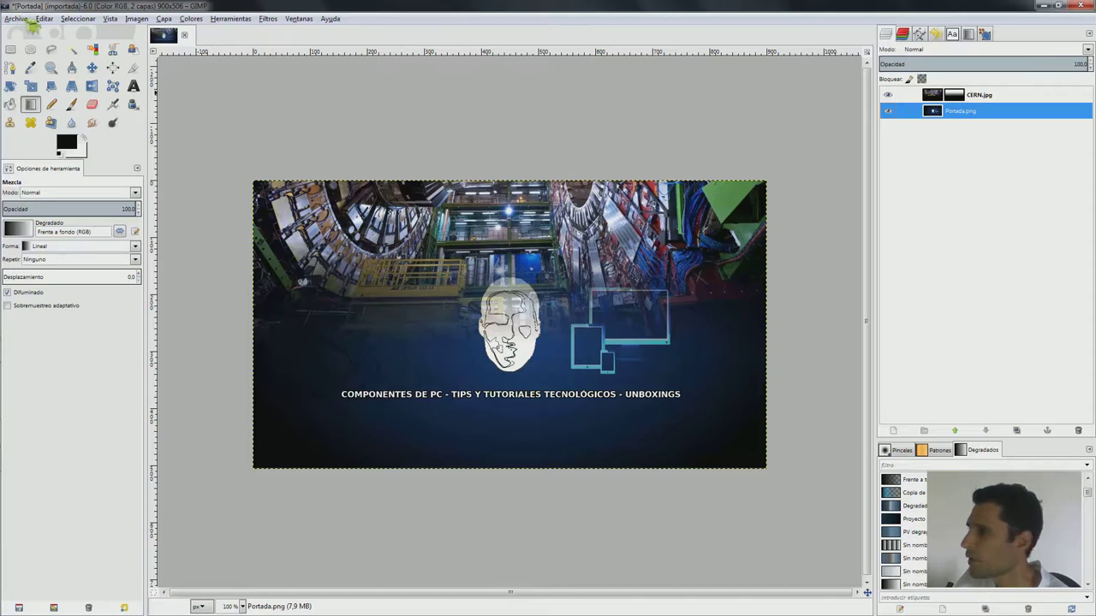
- Check the Archivo menu, minimize GIMP and reposition the example folder window
{"action": "left_click", "coordinate": [28, 21]}
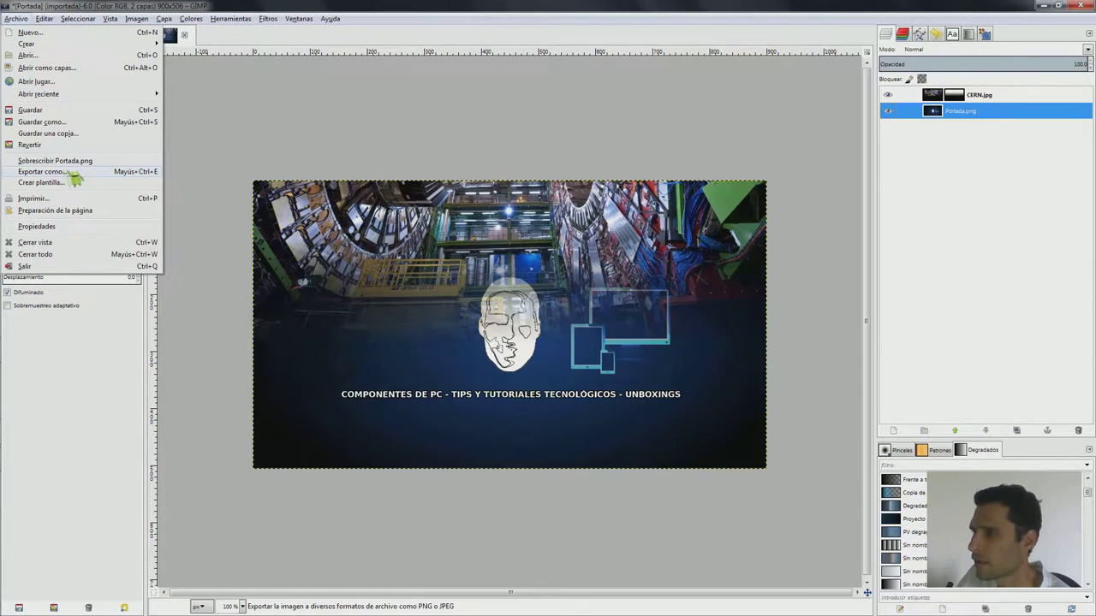
{"action": "left_click", "coordinate": [443, 19]}
{"action": "left_click", "coordinate": [1046, 5]}
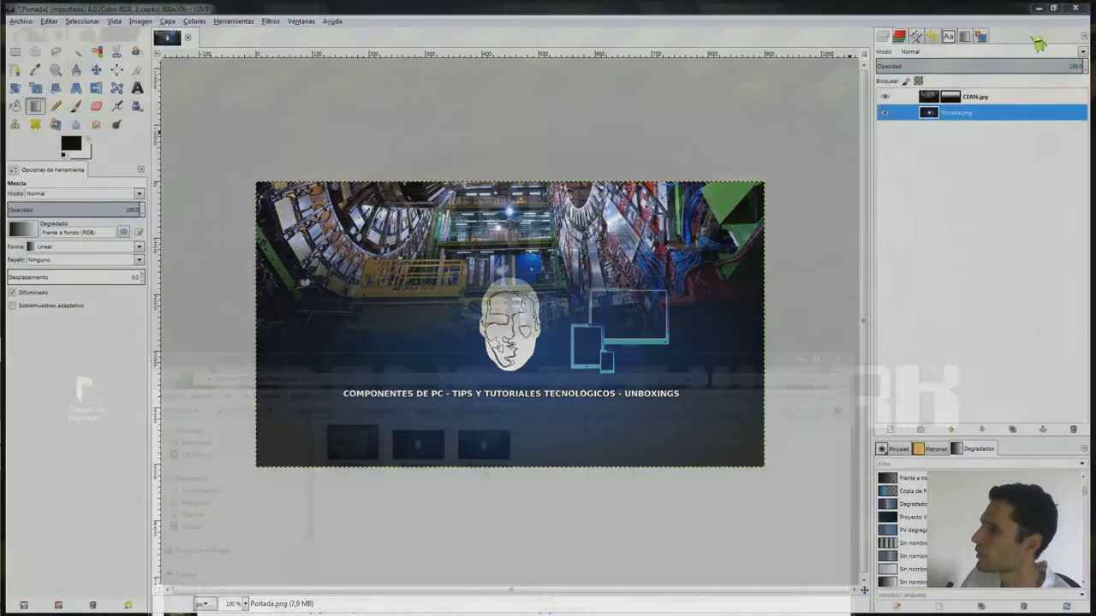
{"action": "mouse_move", "coordinate": [570, 368]}
{"action": "left_mouse_down"}
{"action": "mouse_move", "coordinate": [590, 351]}
{"action": "mouse_move", "coordinate": [584, 330]}
{"action": "left_mouse_up"}
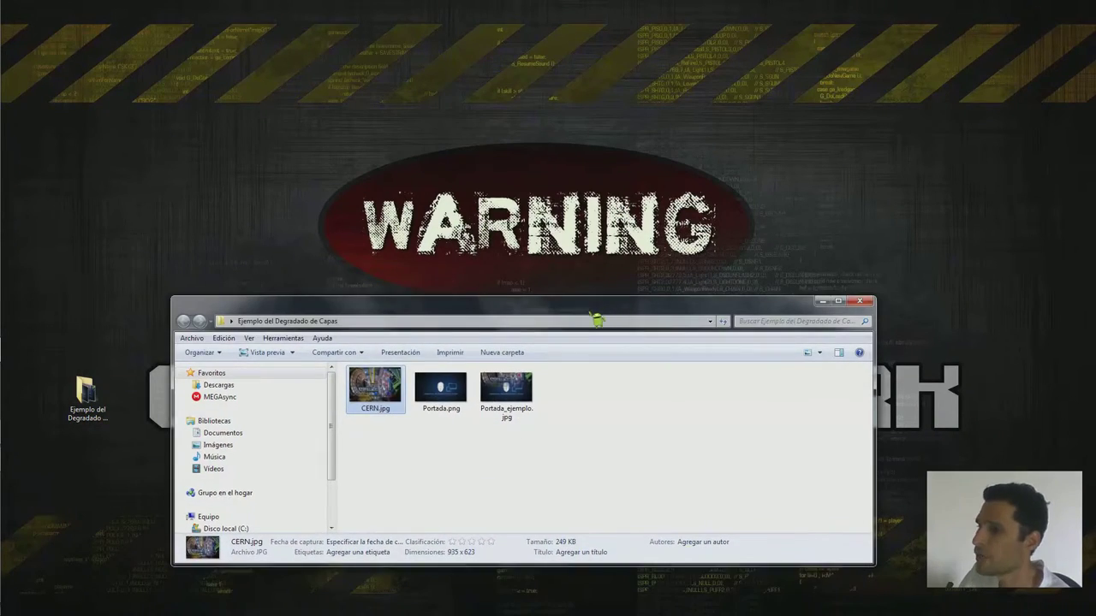